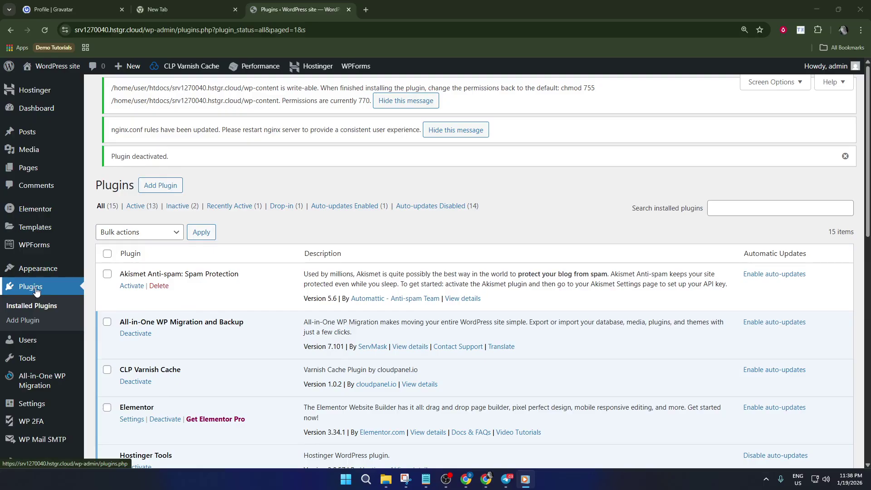
Step: Search the plugin directory for "one user avatar" and activate the One User Avatar plugin
click(159, 186)
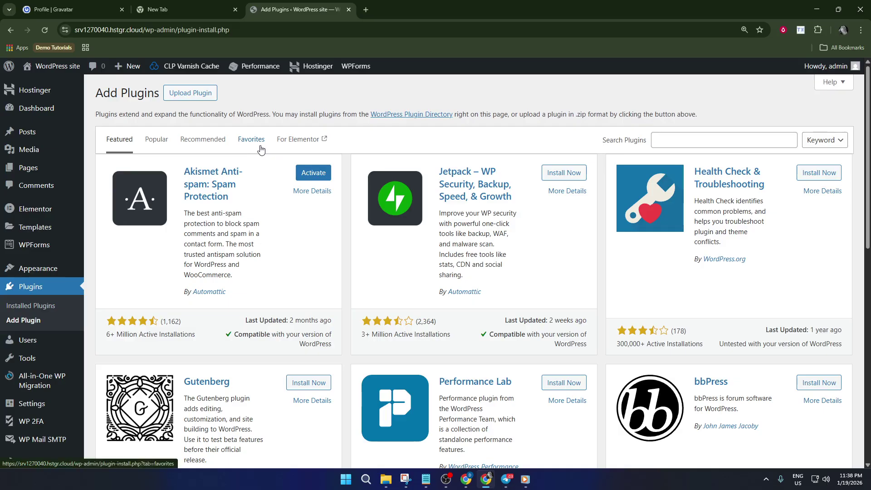
click(235, 9)
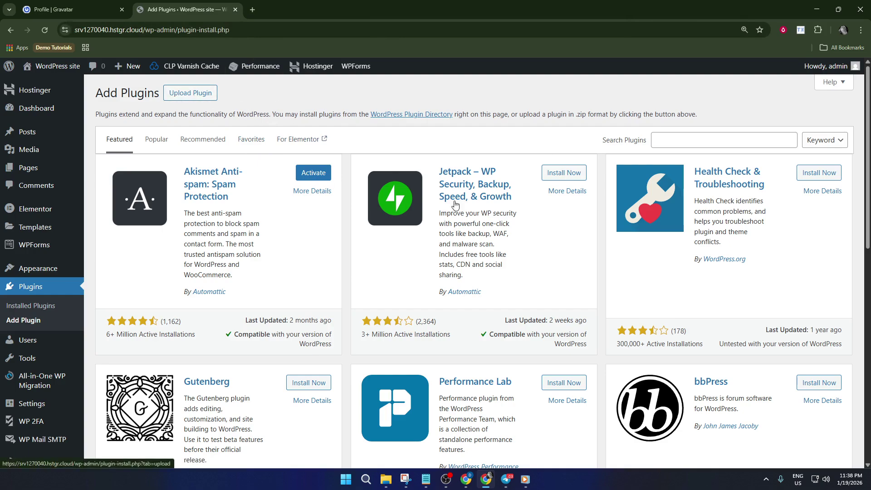
click(719, 139)
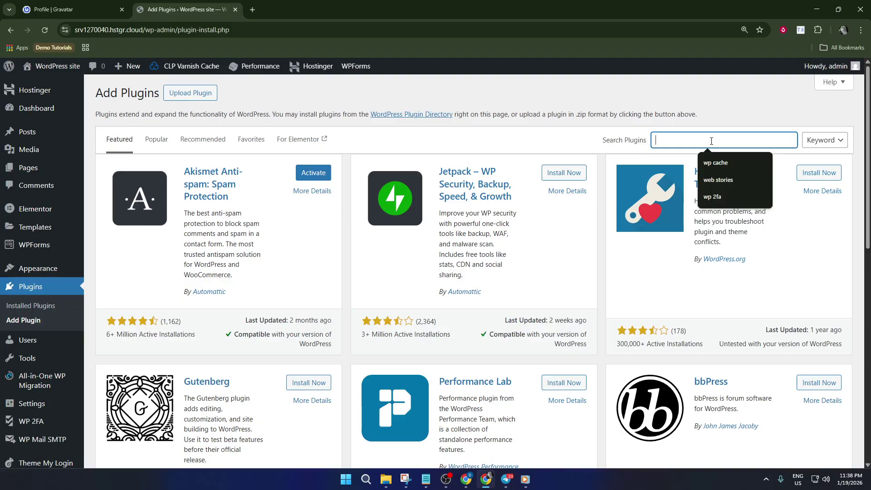
text(one user avatar)
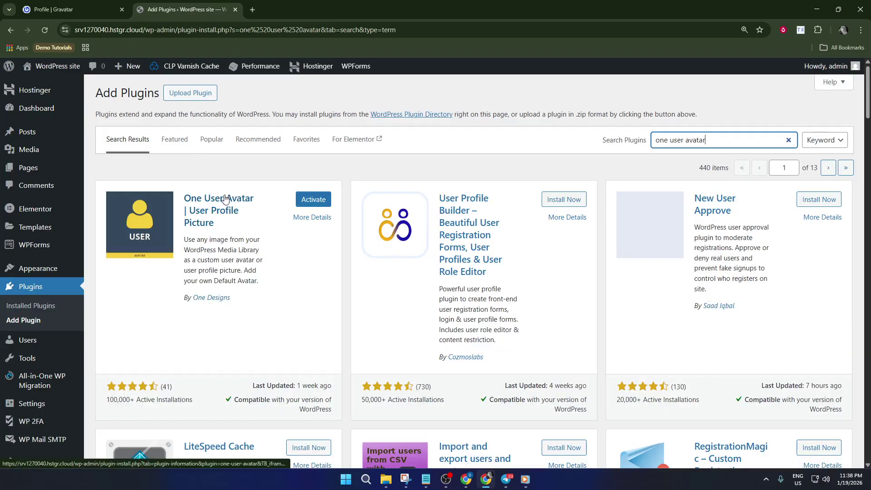
click(297, 204)
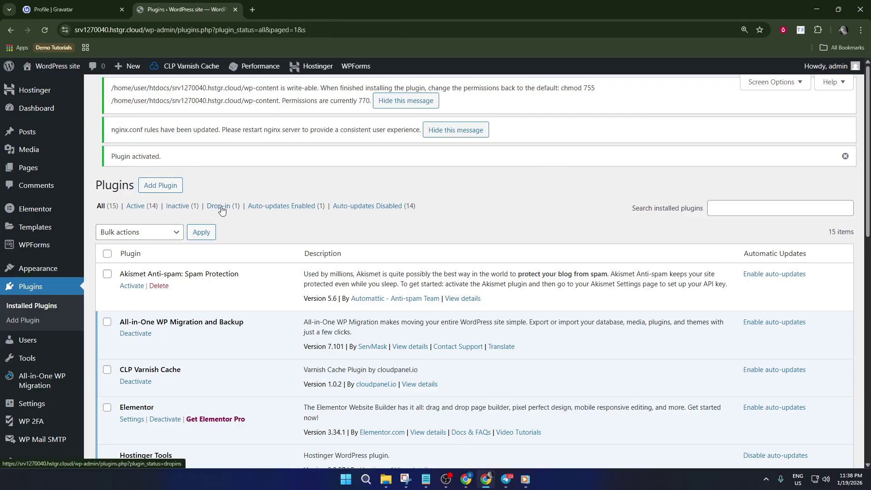
Step: Locate the One User Avatar entry in the list of installed plugins
scroll(216, 244, down, 1)
scroll(216, 248, down, 1)
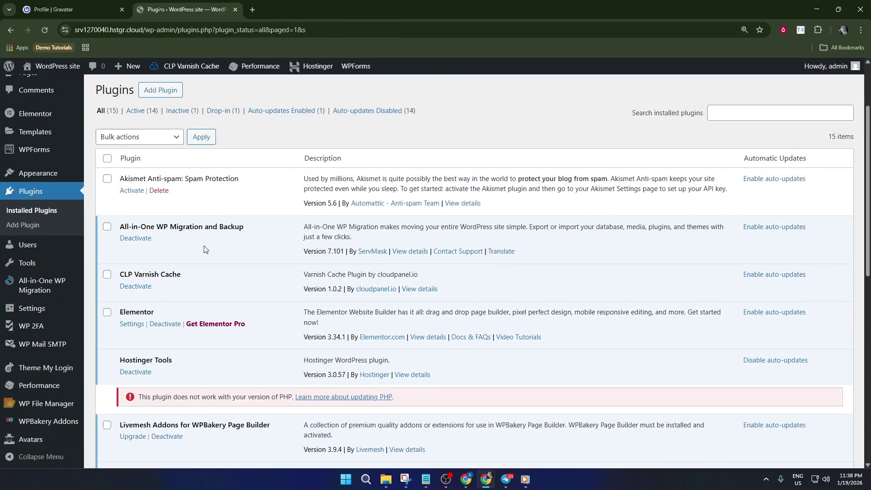
scroll(205, 245, down, 3)
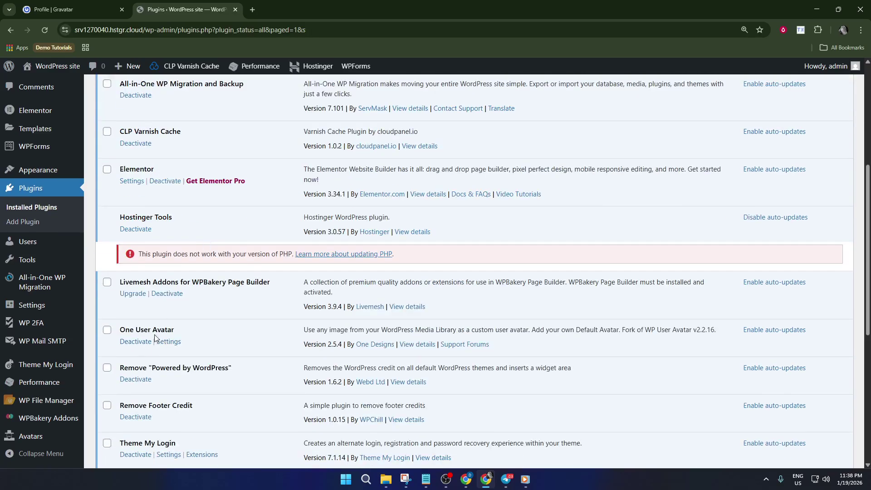
scroll(124, 329, down, 3)
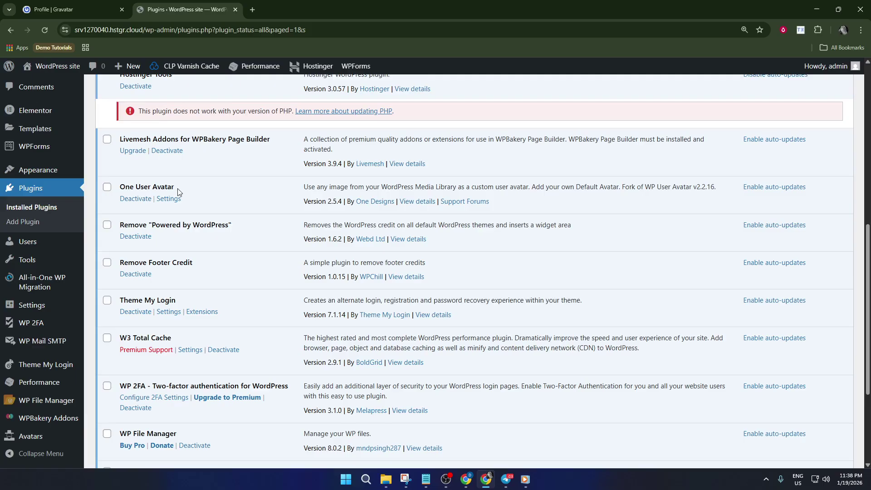
drag(178, 192, 121, 190)
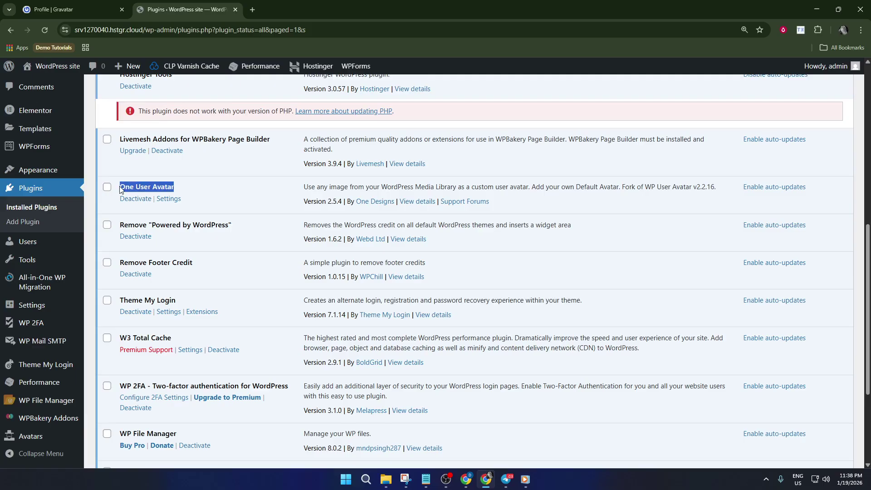
click(202, 190)
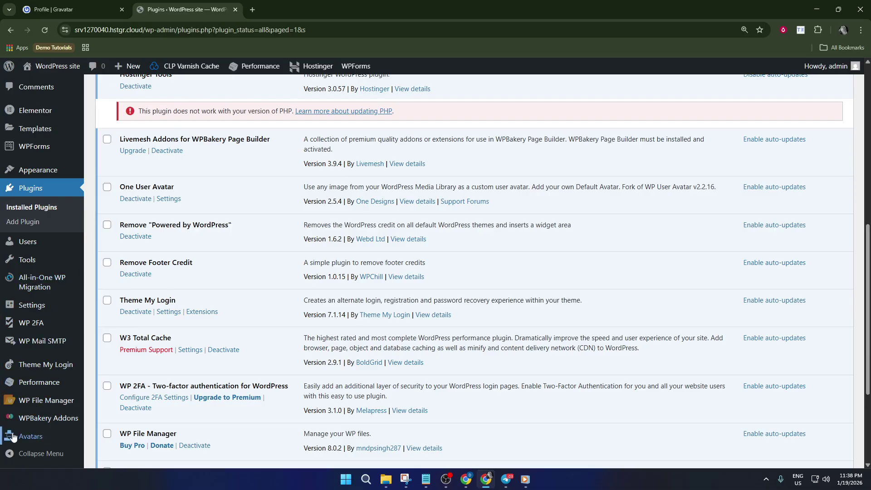
Step: Open the One User Avatar settings and review the options through to the default avatar choices
click(39, 437)
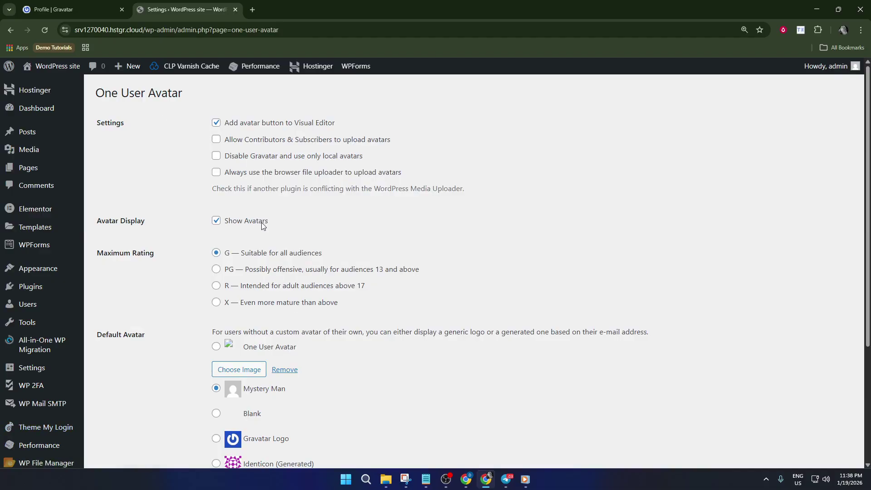
scroll(289, 177, down, 1)
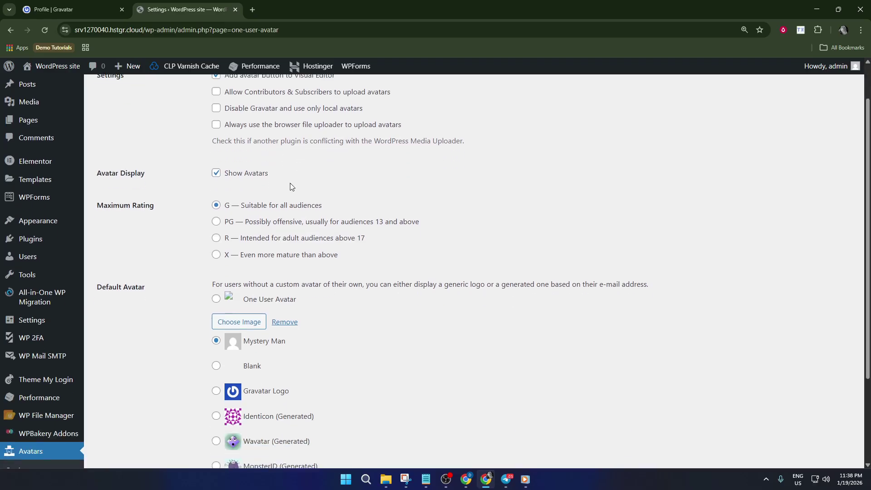
scroll(295, 182, down, 1)
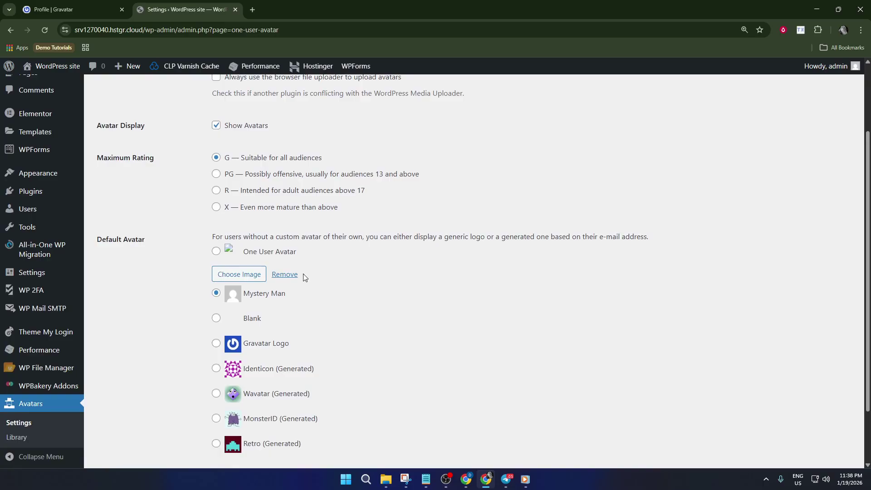
scroll(303, 273, down, 2)
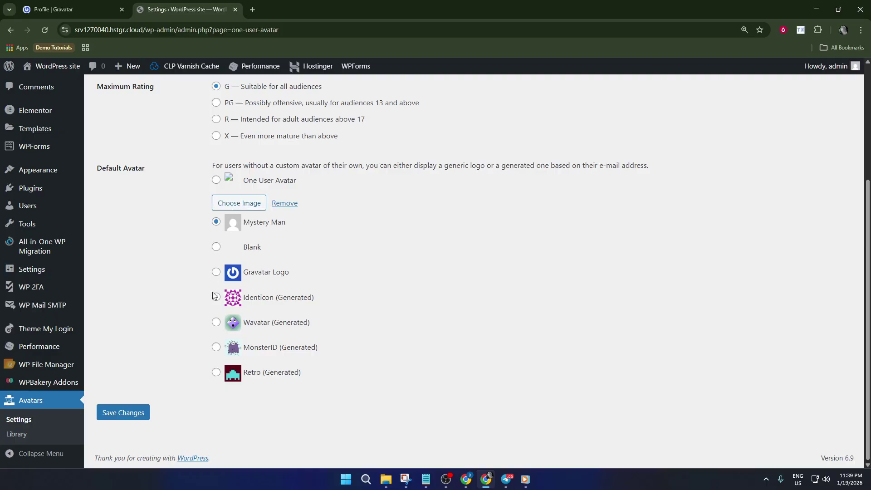
Step: Try the Blank, Gravatar Logo, Wavatar, MonsterID and Retro options as the default avatar
click(217, 247)
click(216, 272)
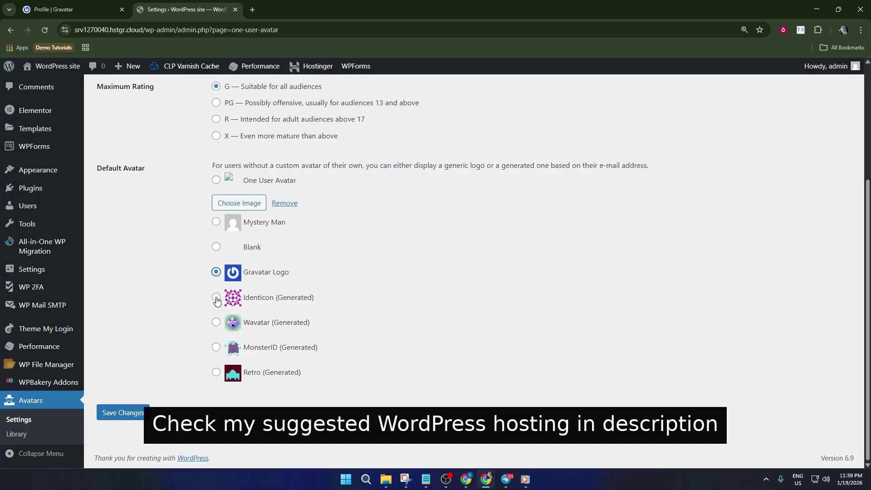
click(216, 322)
click(216, 347)
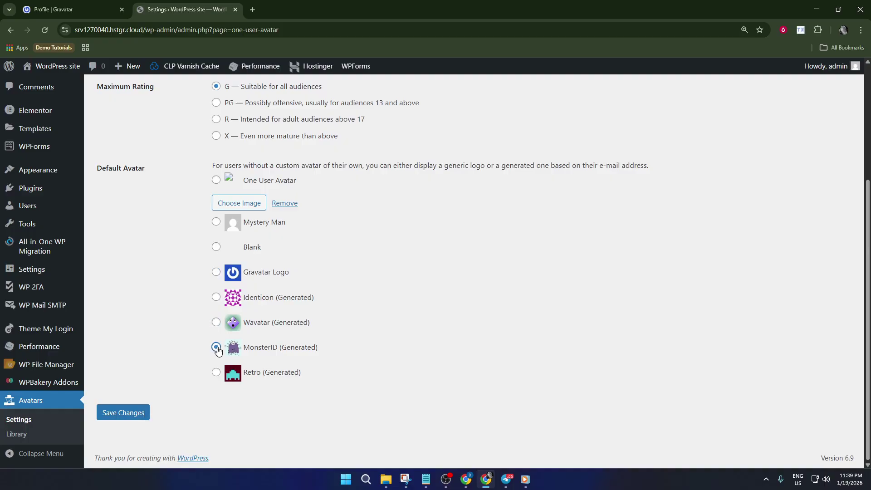
click(216, 372)
Step: Upload the girl image from the image folder as the custom default avatar and save the settings
click(226, 205)
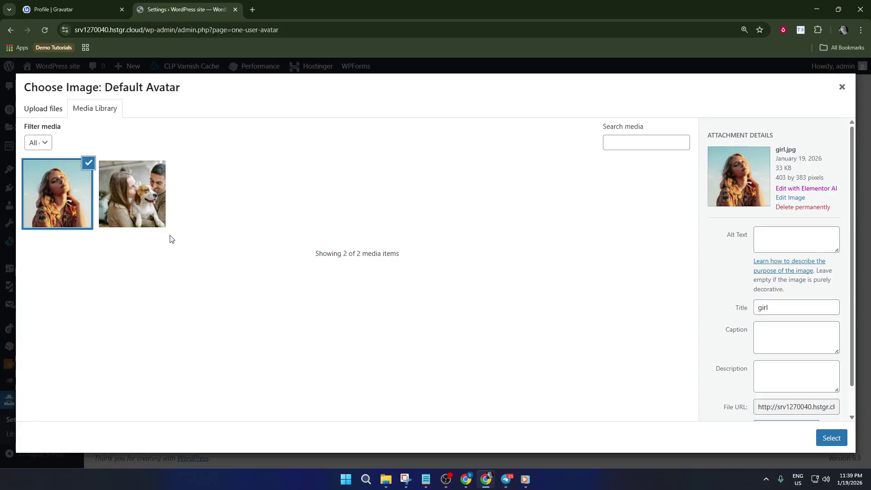
click(51, 117)
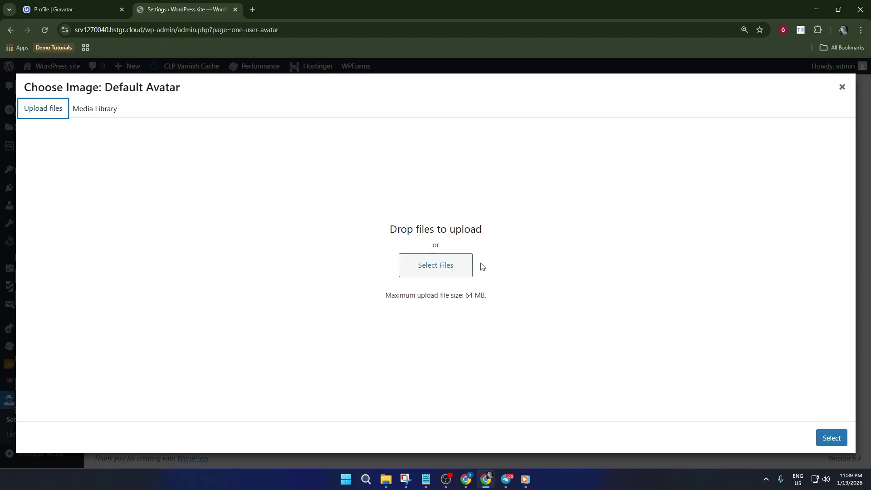
click(420, 270)
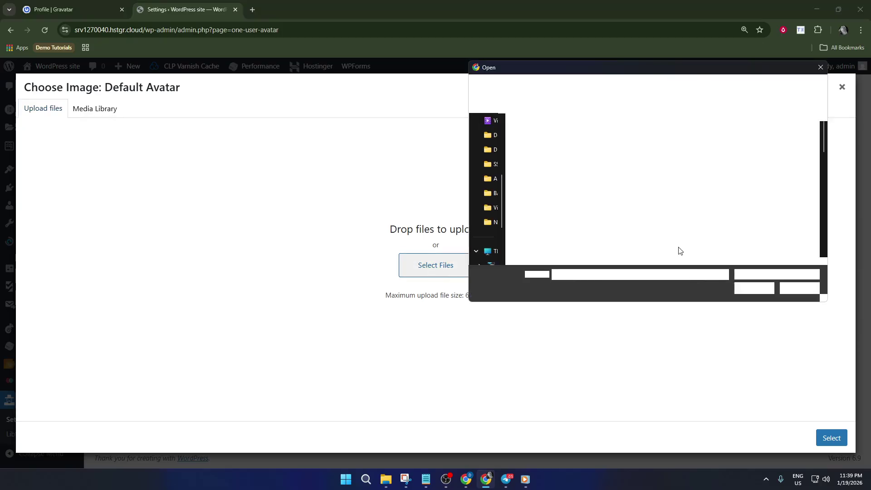
scroll(680, 218, down, 3)
scroll(684, 213, down, 3)
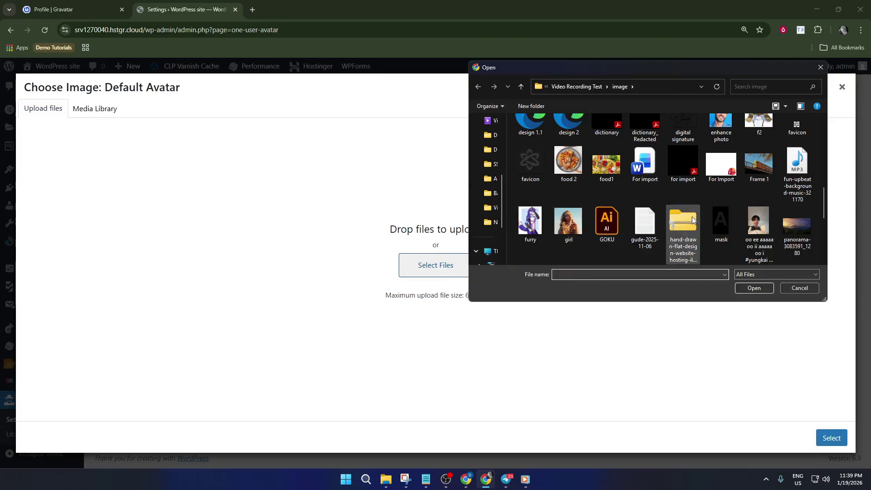
scroll(642, 183, up, 1)
scroll(646, 191, up, 2)
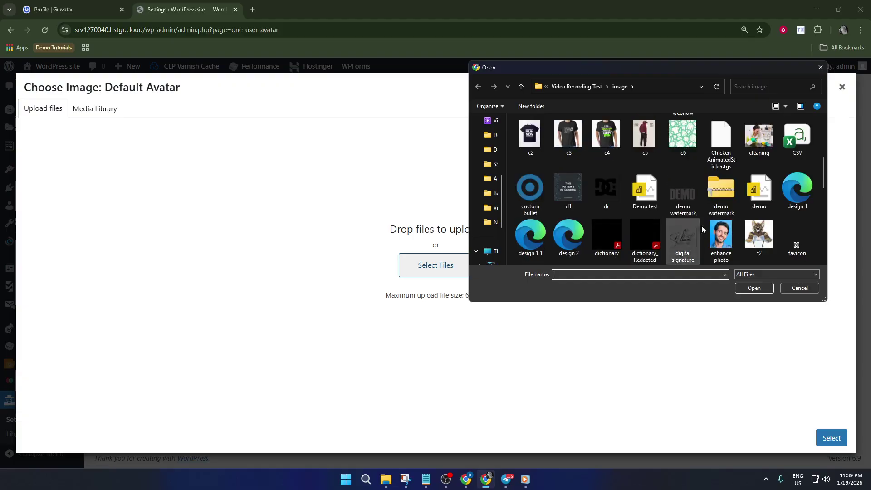
scroll(635, 206, down, 3)
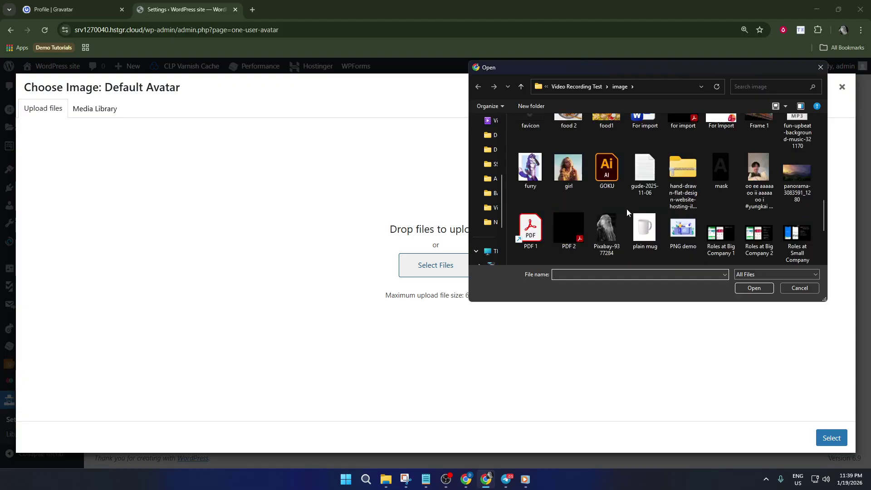
scroll(626, 210, up, 1)
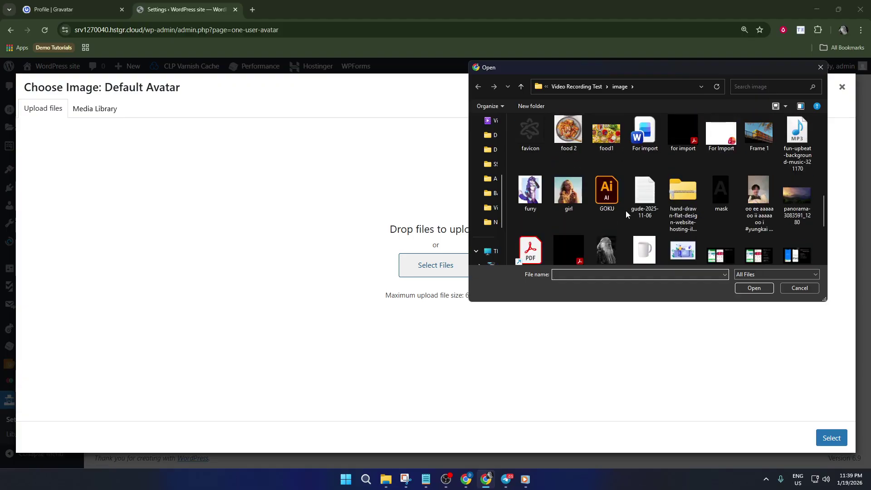
click(567, 199)
click(757, 290)
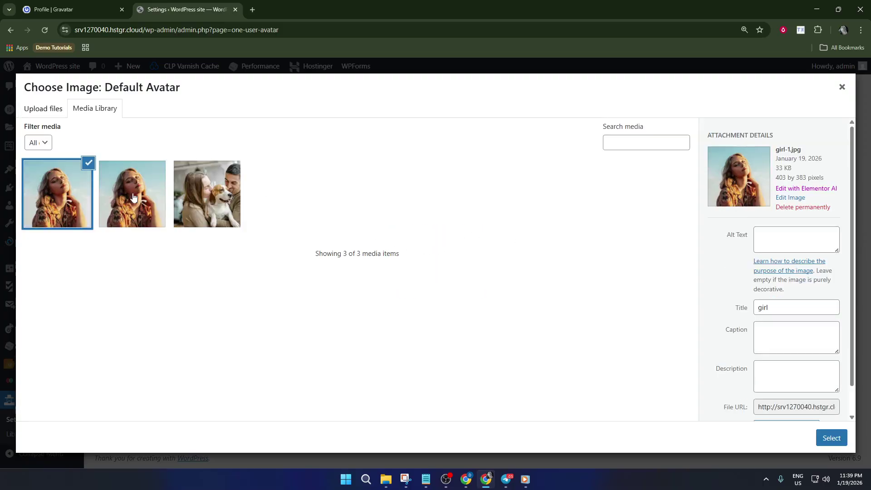
click(834, 437)
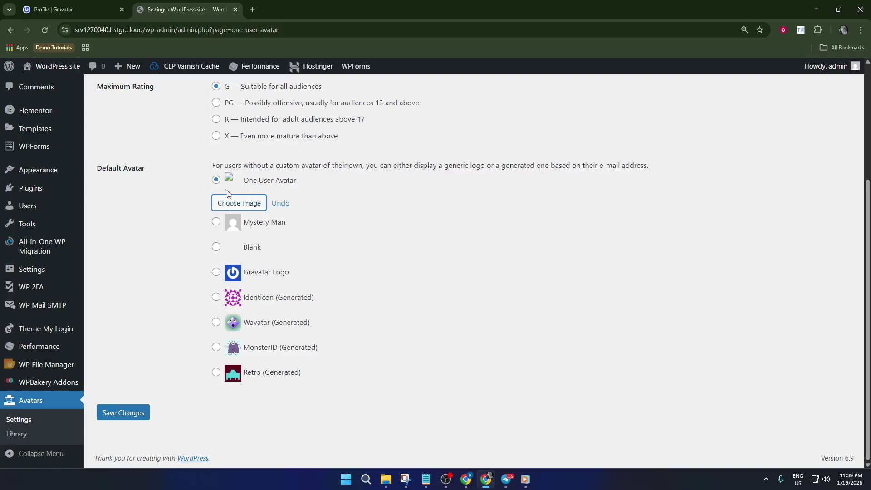
click(126, 413)
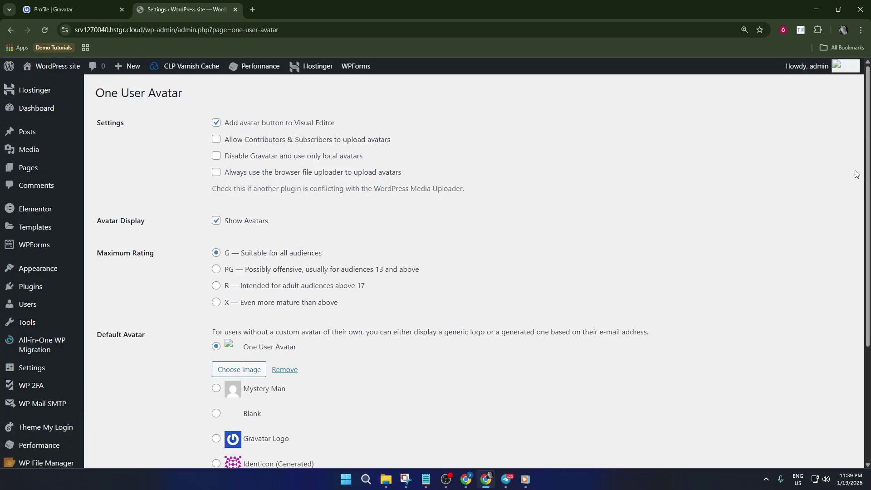
Step: Open the admin's own user profile and examine its Profile Picture section
click(806, 69)
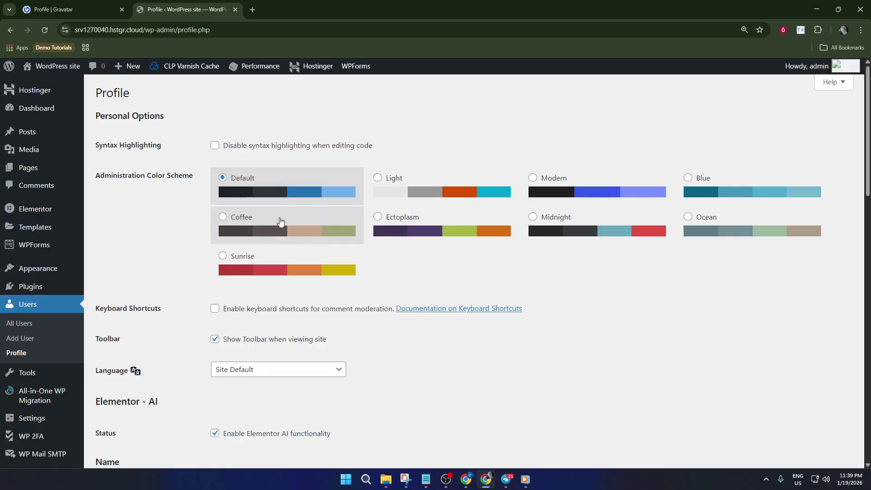
scroll(291, 268, down, 5)
scroll(291, 268, down, 7)
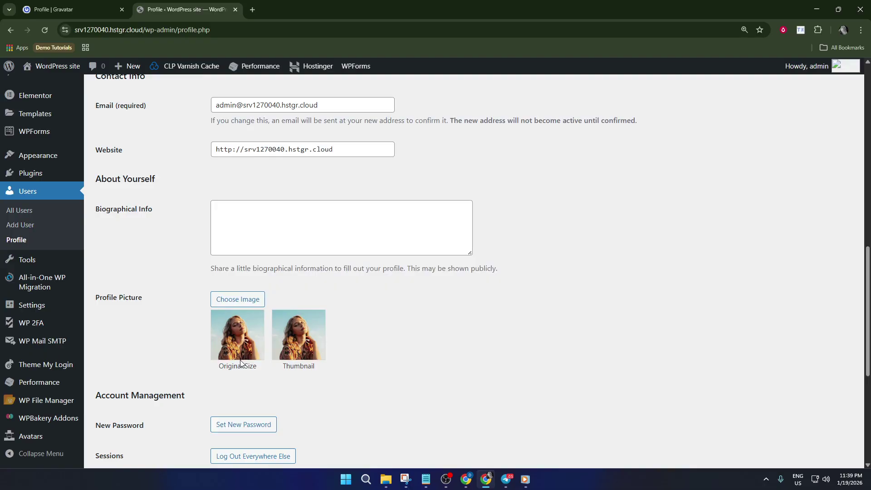
scroll(241, 361, down, 2)
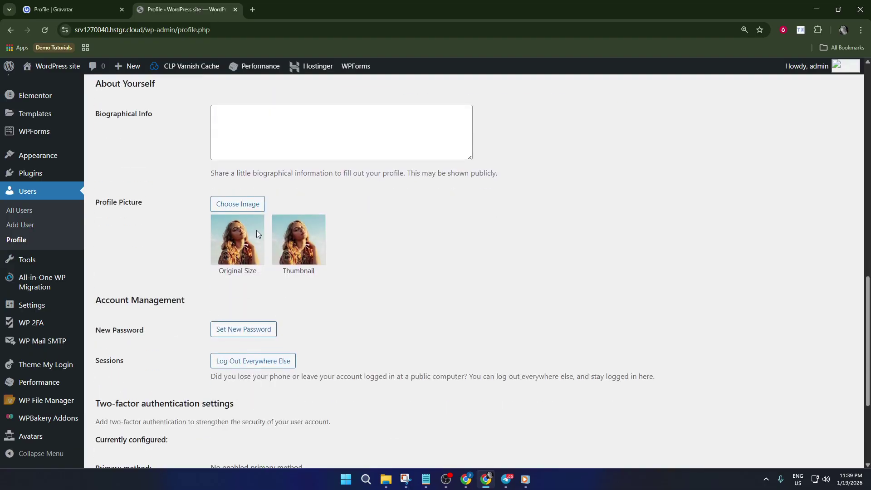
scroll(257, 231, up, 2)
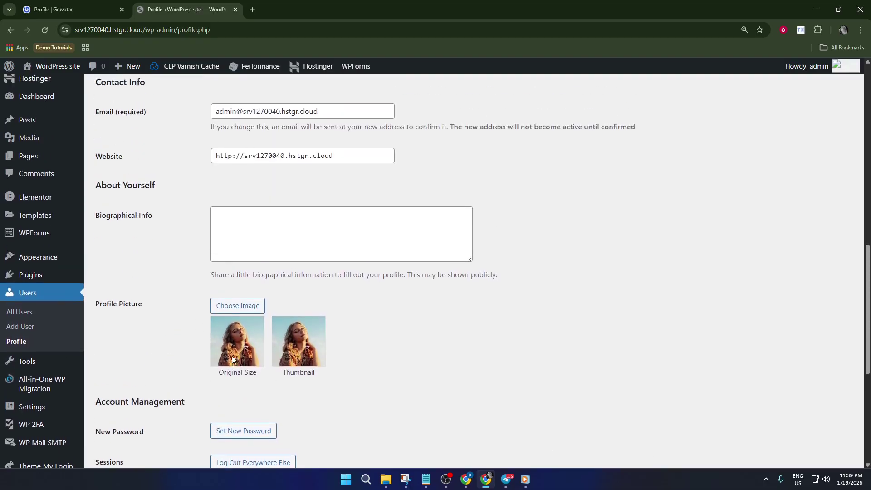
scroll(230, 363, up, 2)
scroll(226, 381, down, 1)
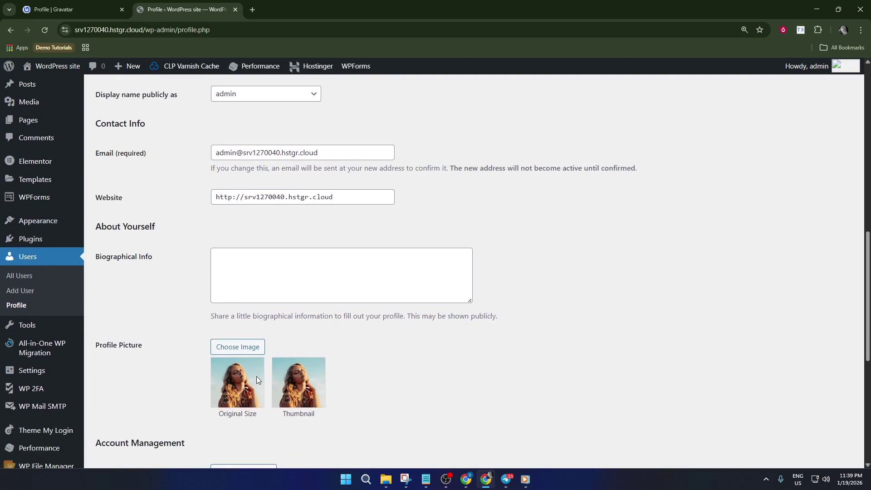
scroll(348, 364, down, 1)
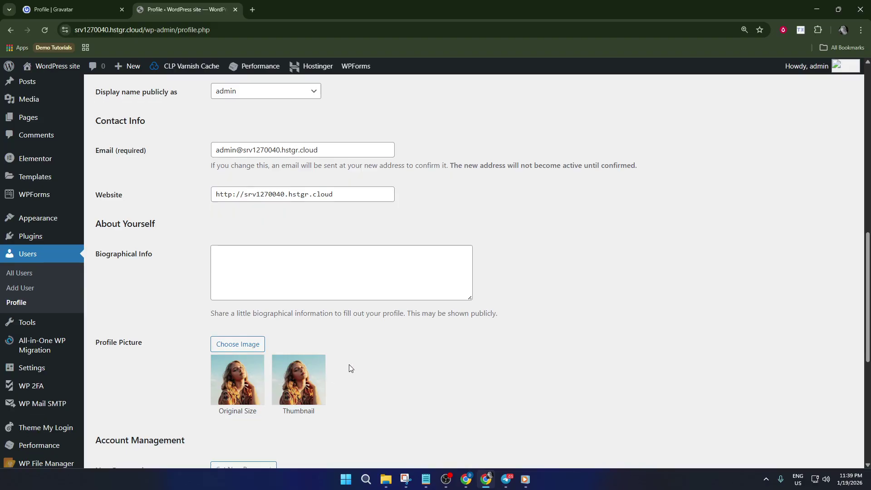